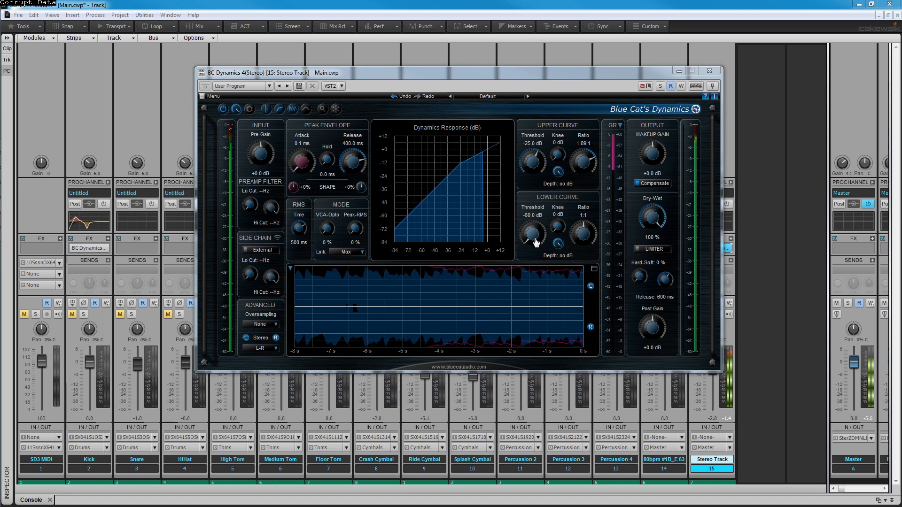
Neutralise the upper curve at a 0 dB threshold and the lower curve at -60 dB, both with 1:1 ratios, and set the attack to 0.0 ms
{"action": "left_click_drag", "start_coordinate": [533, 235], "coordinate": [529, 230]}
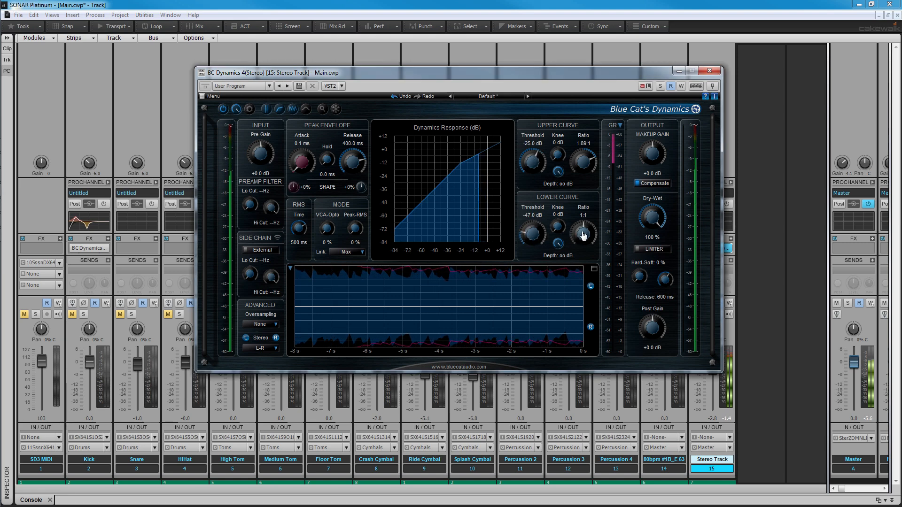
{"action": "mouse_move", "coordinate": [583, 234]}
{"action": "left_mouse_down"}
{"action": "mouse_move", "coordinate": [588, 243]}
{"action": "mouse_move", "coordinate": [584, 234]}
{"action": "left_mouse_up"}
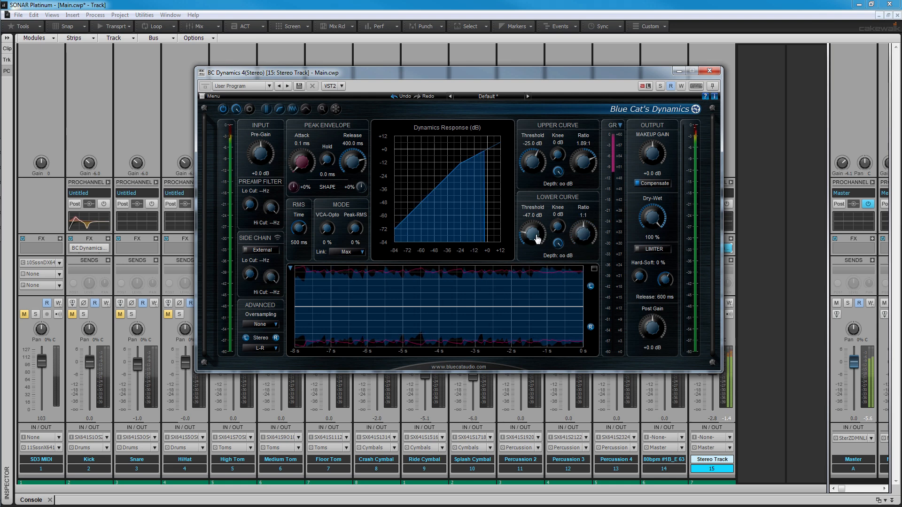
{"action": "left_click_drag", "start_coordinate": [583, 163], "coordinate": [536, 167]}
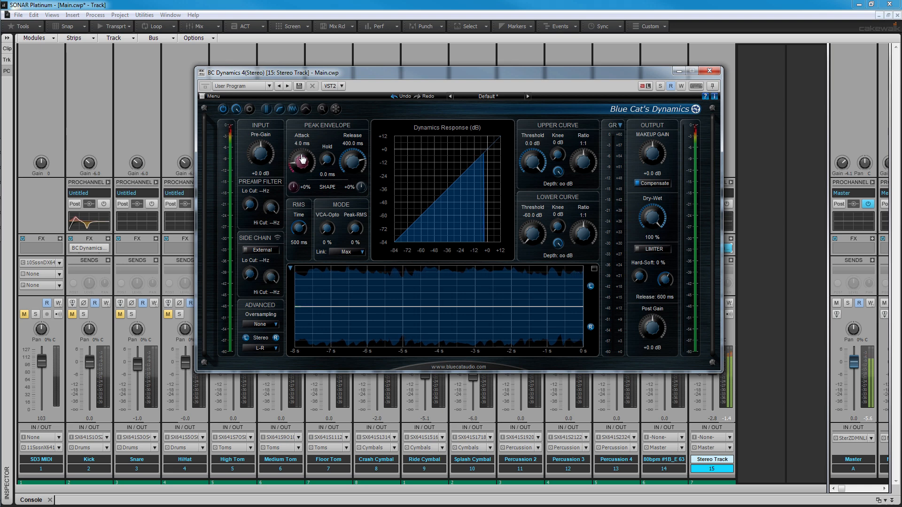
{"action": "left_click_drag", "start_coordinate": [302, 161], "coordinate": [302, 178]}
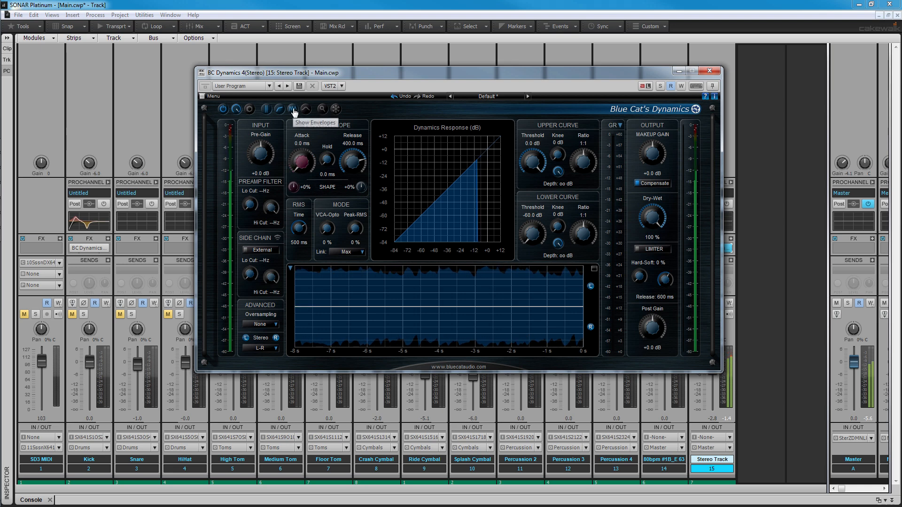
Try hiding and showing the response curve, envelopes and gain reduction history displays, restoring the original plug-in layout
{"action": "left_click", "coordinate": [279, 110]}
{"action": "left_click", "coordinate": [305, 109]}
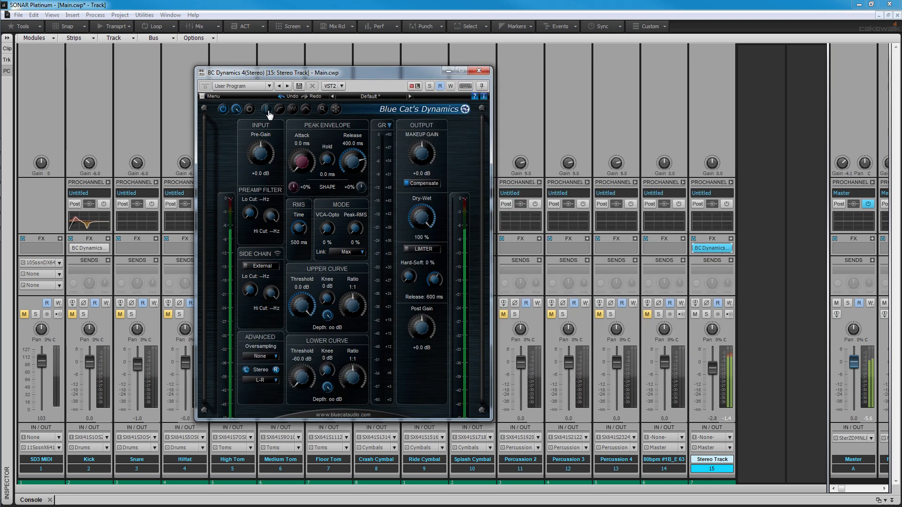
{"action": "left_click", "coordinate": [295, 111]}
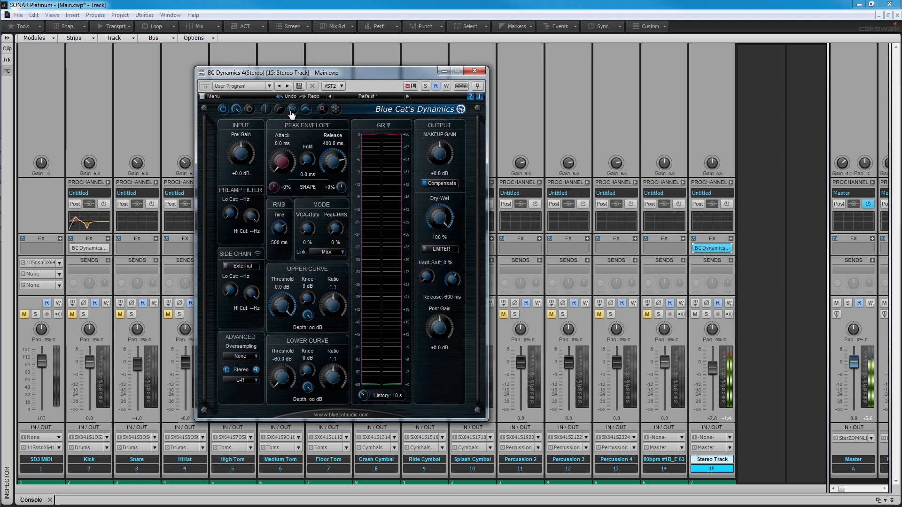
{"action": "left_click", "coordinate": [279, 109]}
{"action": "left_click", "coordinate": [306, 109]}
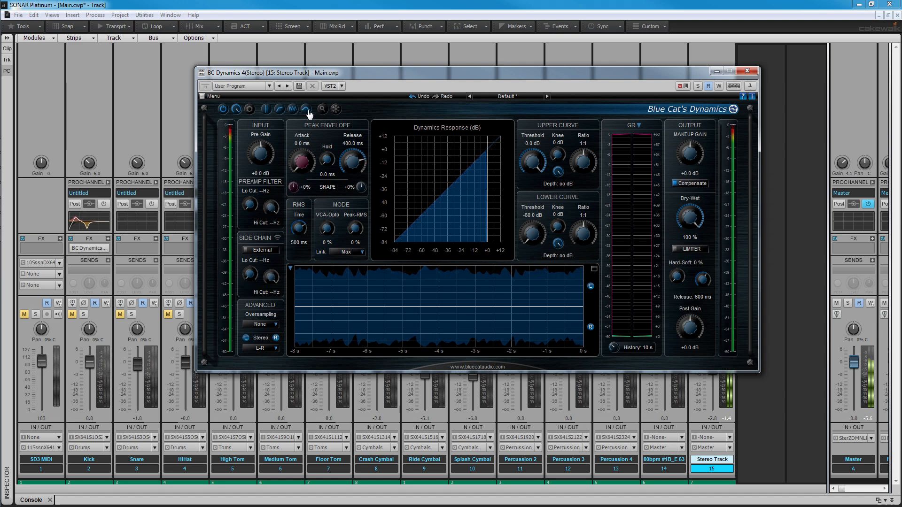
{"action": "left_click", "coordinate": [307, 110]}
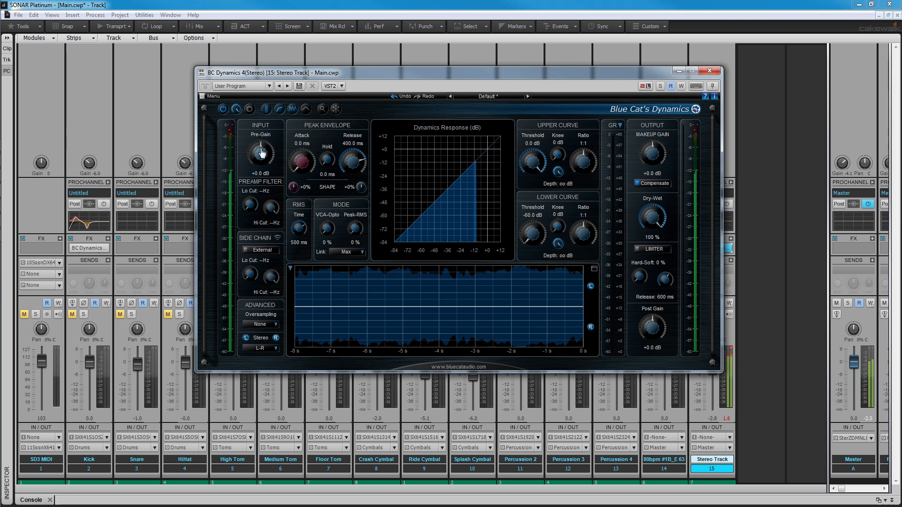
Try out the preamp filter's low and high cut controls and return both to off
{"action": "scroll", "coordinate": [250, 202], "scroll_direction": "down", "scroll_amount": 1}
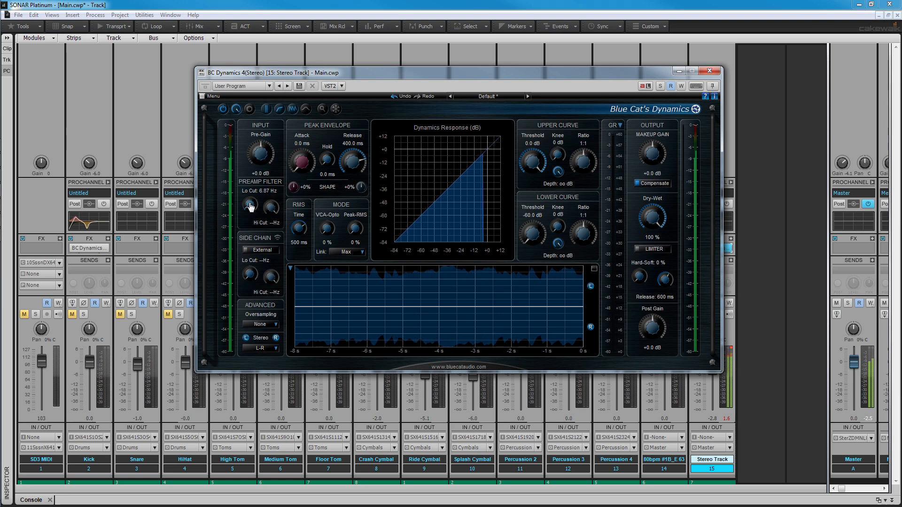
{"action": "left_click_drag", "start_coordinate": [268, 210], "coordinate": [271, 216]}
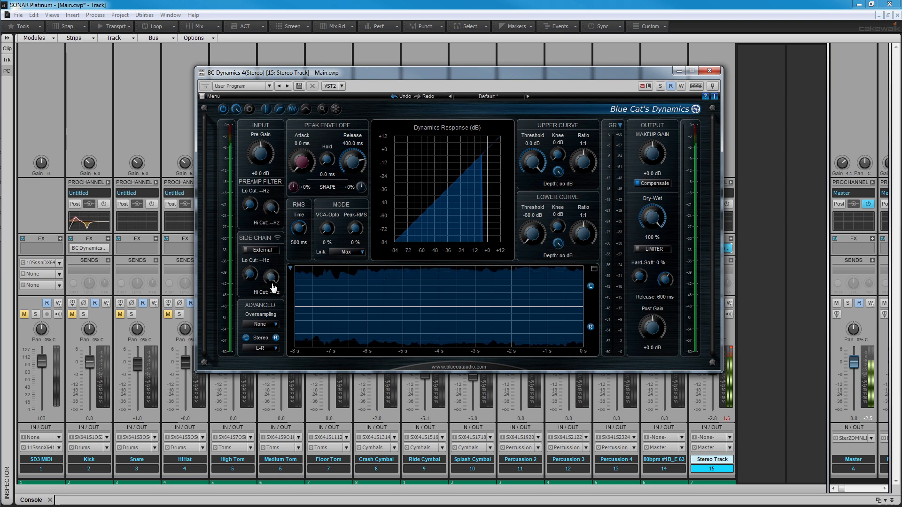
Try 2x and 4x oversampling and return the oversampling setting to None
{"action": "left_click", "coordinate": [277, 325]}
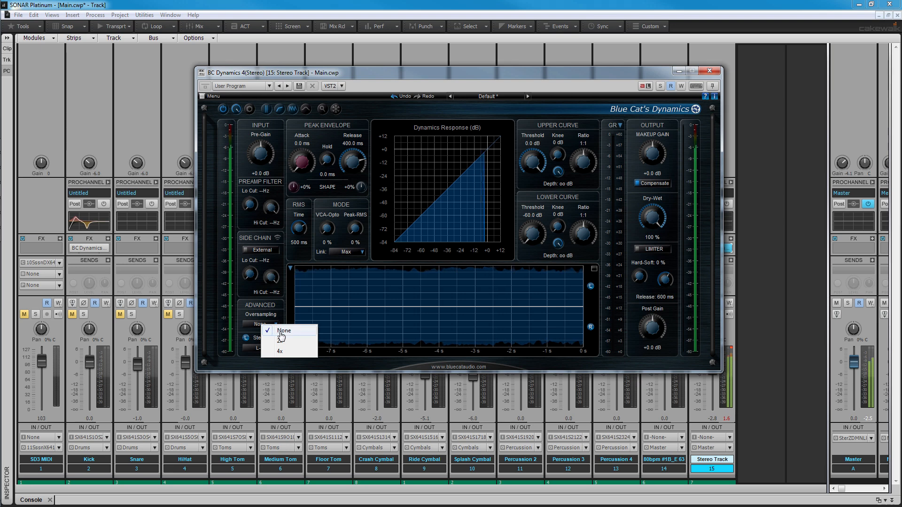
{"action": "left_click", "coordinate": [281, 341]}
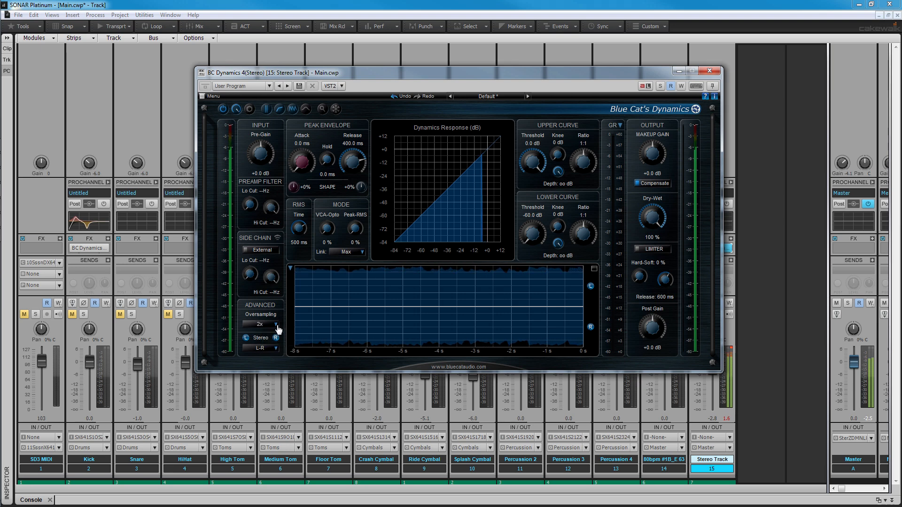
{"action": "left_click", "coordinate": [278, 327]}
{"action": "left_click", "coordinate": [280, 345]}
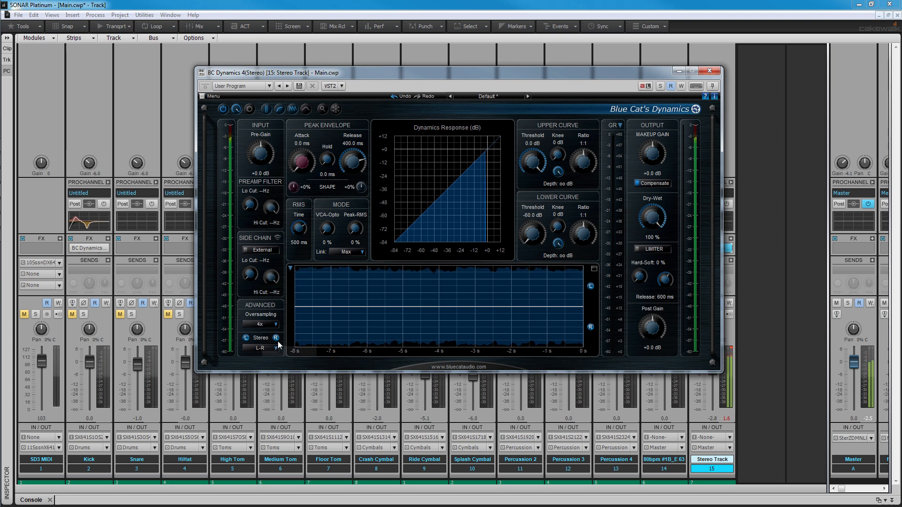
{"action": "left_click", "coordinate": [277, 324]}
{"action": "left_click", "coordinate": [284, 331]}
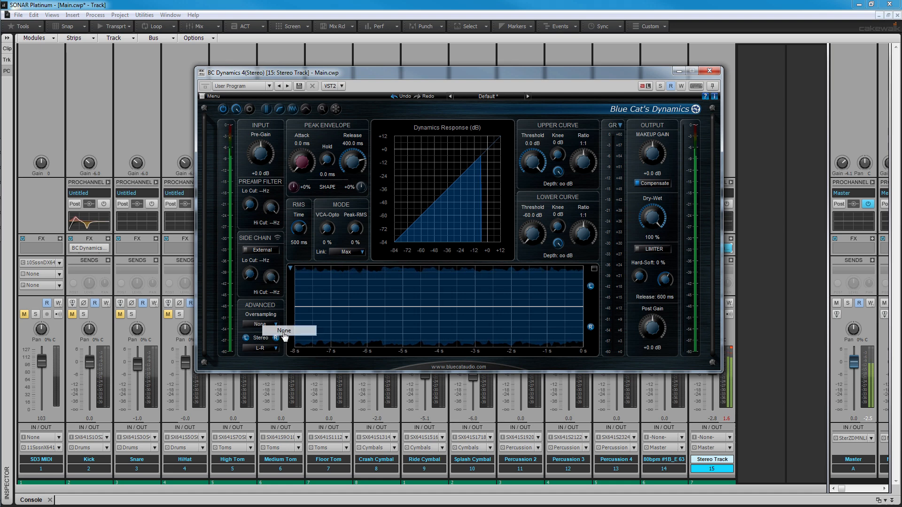
Switch the stereo mode to Mid-Side and set the upper curve to a -18 dB threshold with a 1.64:1 ratio
{"action": "left_click", "coordinate": [278, 348]}
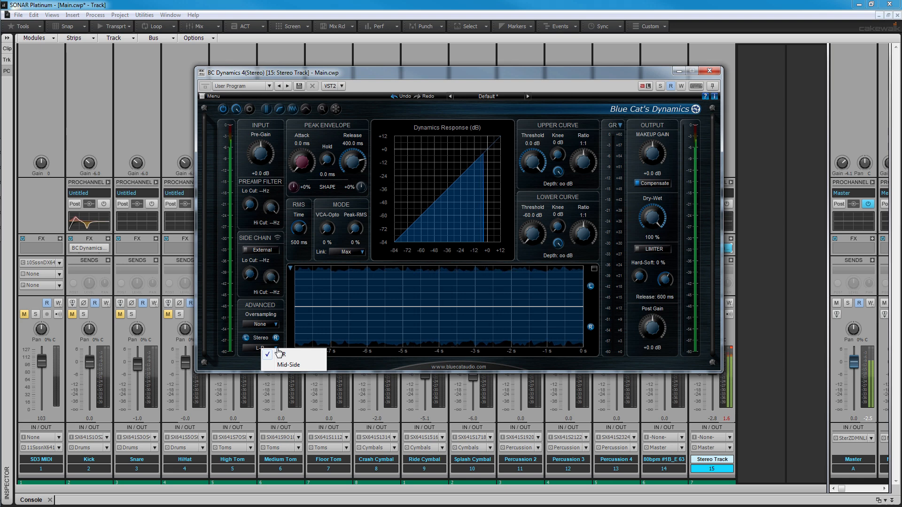
{"action": "left_click", "coordinate": [294, 366]}
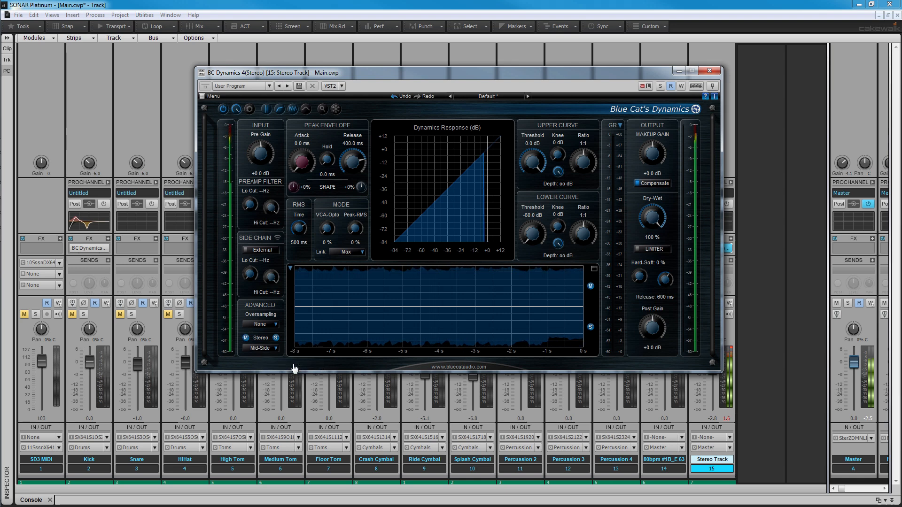
{"action": "left_click_drag", "start_coordinate": [532, 162], "coordinate": [531, 178]}
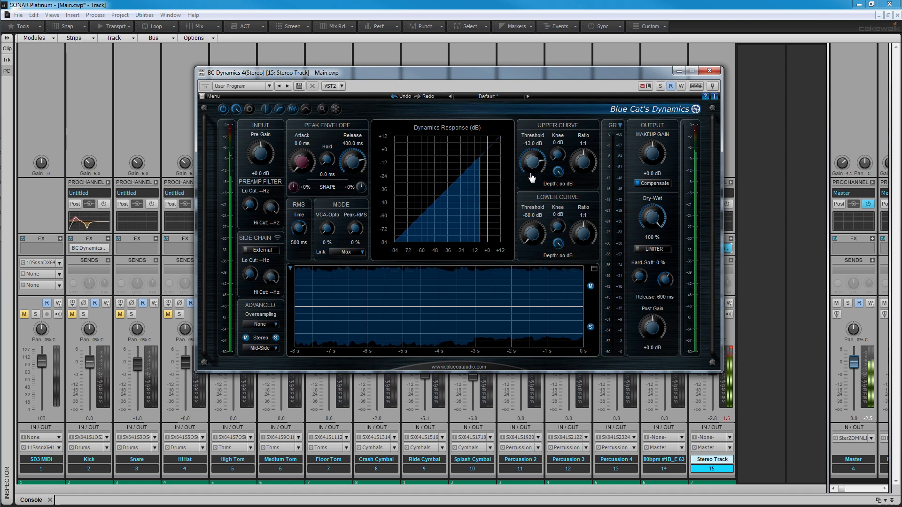
{"action": "left_click_drag", "start_coordinate": [582, 163], "coordinate": [582, 153]}
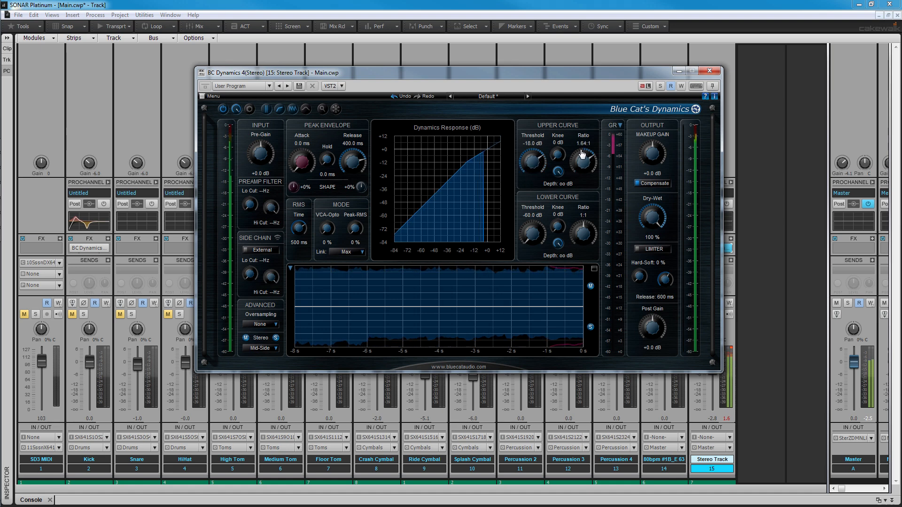
Toggle the side channel's processing while setting the attack to 2.3 ms, and return the stereo mode to L-R
{"action": "left_click", "coordinate": [276, 337]}
{"action": "left_click_drag", "start_coordinate": [302, 160], "coordinate": [300, 155]}
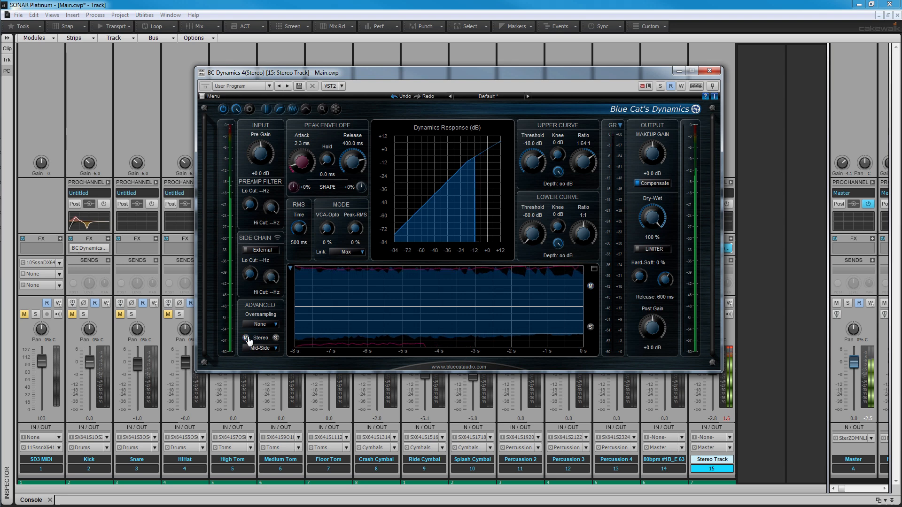
{"action": "left_click", "coordinate": [276, 338]}
{"action": "left_click", "coordinate": [275, 348]}
{"action": "left_click", "coordinate": [281, 354]}
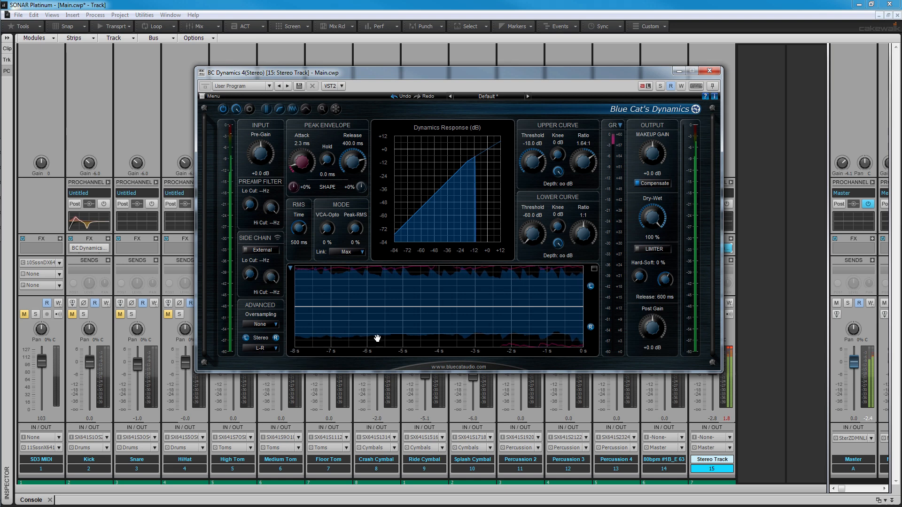
Set the upper curve's threshold to -17 dB and its ratio to 1.89:1
{"action": "left_click_drag", "start_coordinate": [533, 164], "coordinate": [582, 160]}
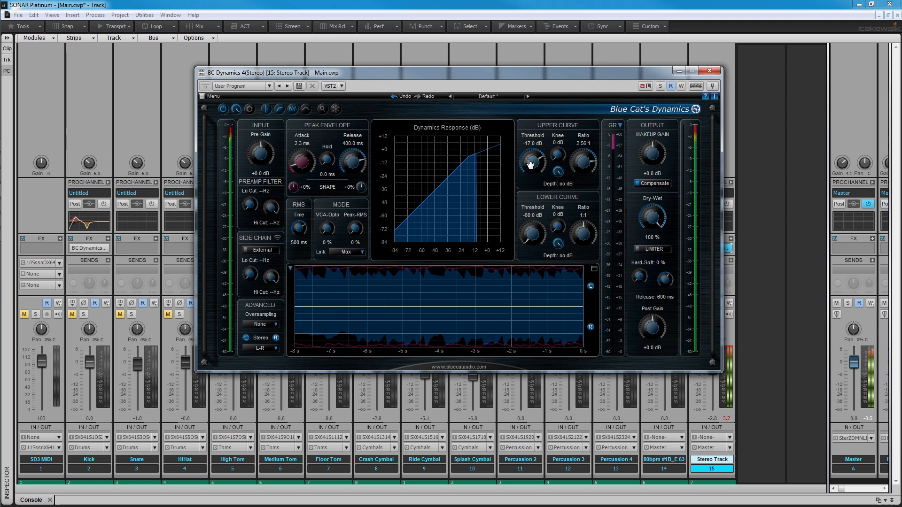
{"action": "left_click_drag", "start_coordinate": [582, 162], "coordinate": [582, 166]}
Try a lower curve with a -42 dB threshold and 1.33:1 ratio, and reset it to -60 dB and 1:1
{"action": "left_click_drag", "start_coordinate": [533, 234], "coordinate": [588, 257]}
{"action": "mouse_move", "coordinate": [557, 229]}
{"action": "left_mouse_down"}
{"action": "mouse_move", "coordinate": [559, 172]}
{"action": "mouse_move", "coordinate": [559, 232]}
{"action": "left_mouse_up"}
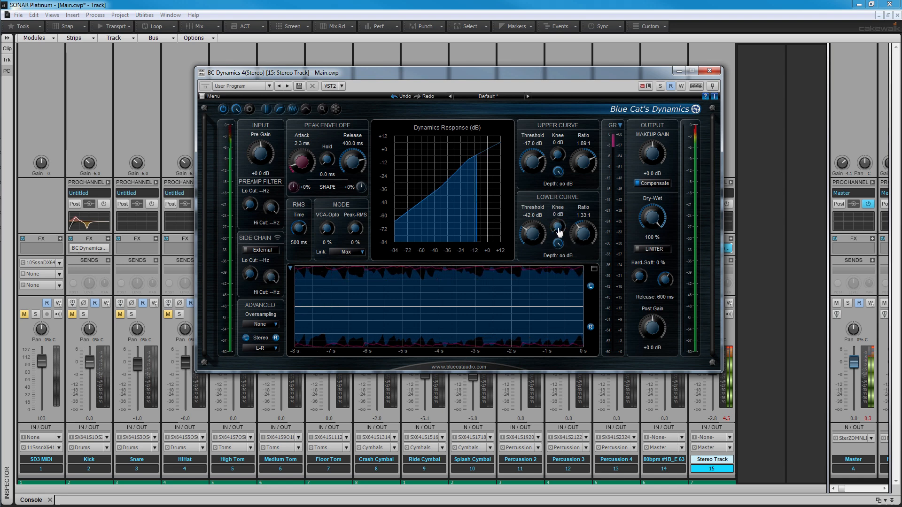
{"action": "mouse_move", "coordinate": [560, 156]}
{"action": "left_mouse_down"}
{"action": "mouse_move", "coordinate": [565, 117]}
{"action": "mouse_move", "coordinate": [564, 164]}
{"action": "left_mouse_up"}
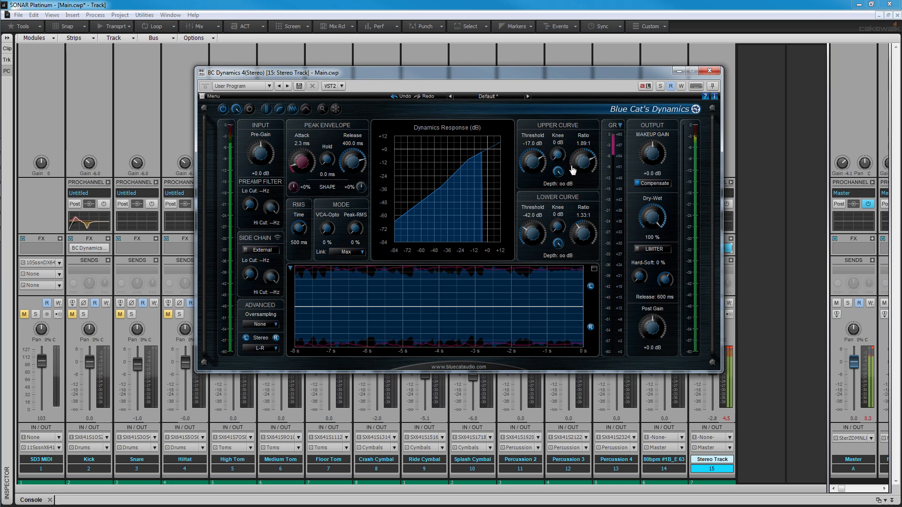
{"action": "double_click", "coordinate": [586, 236]}
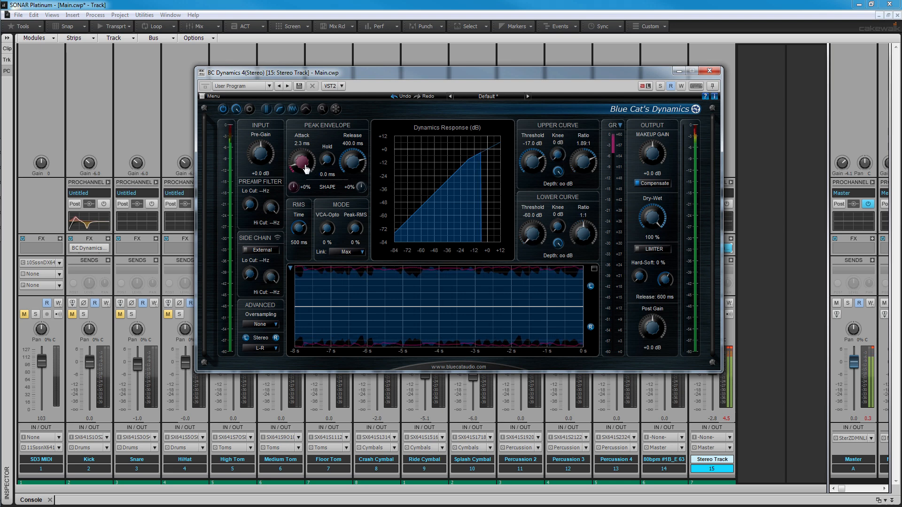
Set the peak envelope to 4.0 ms attack, 3.7 ms hold and 167.8 ms release, with both shape values at 0%
{"action": "left_click_drag", "start_coordinate": [306, 172], "coordinate": [303, 160]}
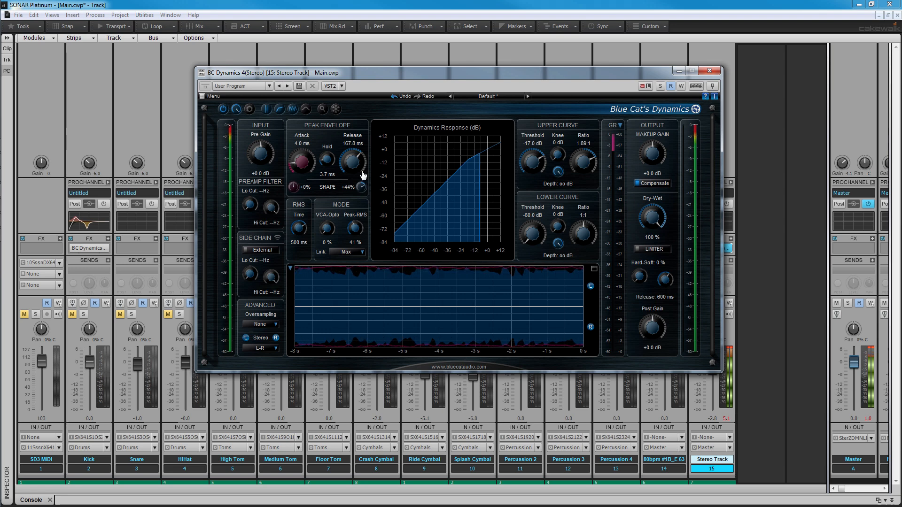
{"action": "left_click_drag", "start_coordinate": [361, 177], "coordinate": [361, 181]}
{"action": "left_click_drag", "start_coordinate": [295, 187], "coordinate": [297, 191]}
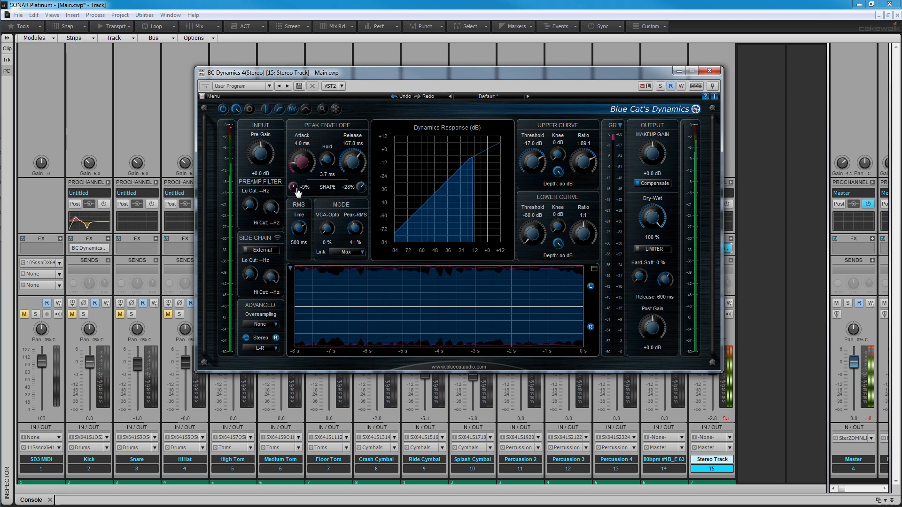
{"action": "double_click", "coordinate": [296, 190]}
{"action": "double_click", "coordinate": [362, 189]}
Set the detection mode to 100% Peak-RMS and 39% VCA-Opto, keeping the RMS time at 500 ms
{"action": "double_click", "coordinate": [357, 227]}
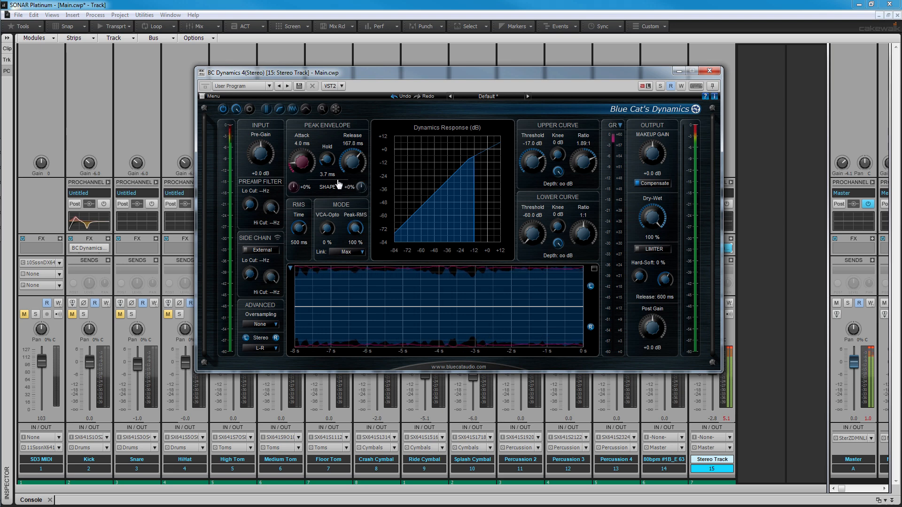
{"action": "mouse_move", "coordinate": [299, 230]}
{"action": "left_mouse_down"}
{"action": "mouse_move", "coordinate": [301, 248]}
{"action": "mouse_move", "coordinate": [300, 234]}
{"action": "left_mouse_up"}
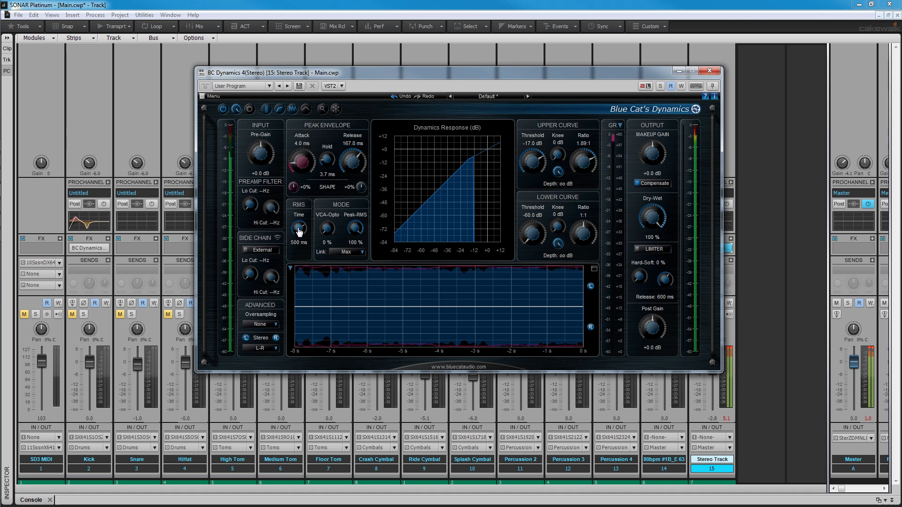
{"action": "left_click_drag", "start_coordinate": [325, 228], "coordinate": [323, 210]}
{"action": "left_click_drag", "start_coordinate": [326, 164], "coordinate": [326, 205]}
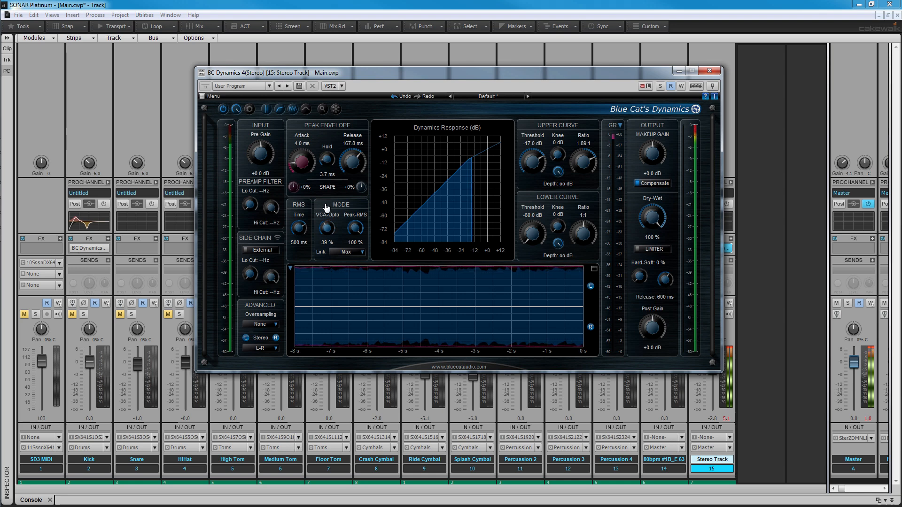
Enlarge the envelope display and set the upper curve to a -25 dB threshold with a 1.49:1 ratio
{"action": "scroll", "coordinate": [528, 164], "scroll_direction": "down", "scroll_amount": 3}
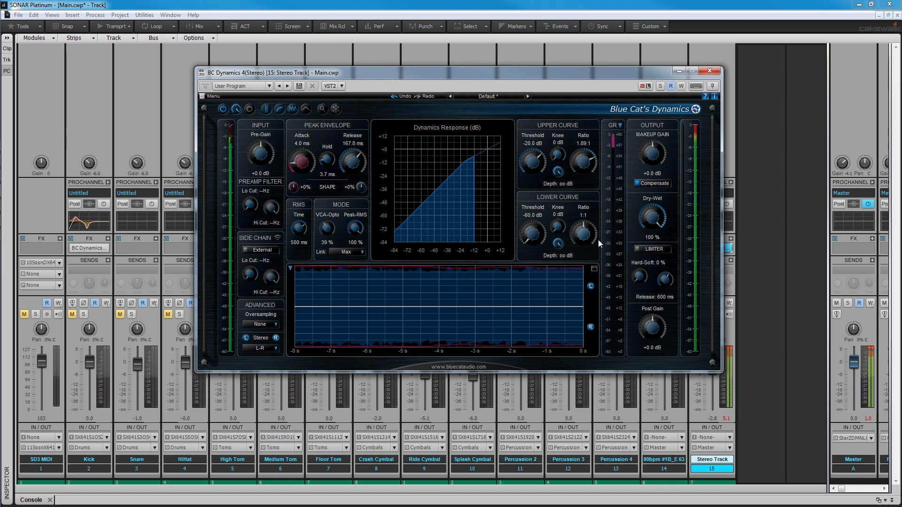
{"action": "left_click", "coordinate": [594, 269]}
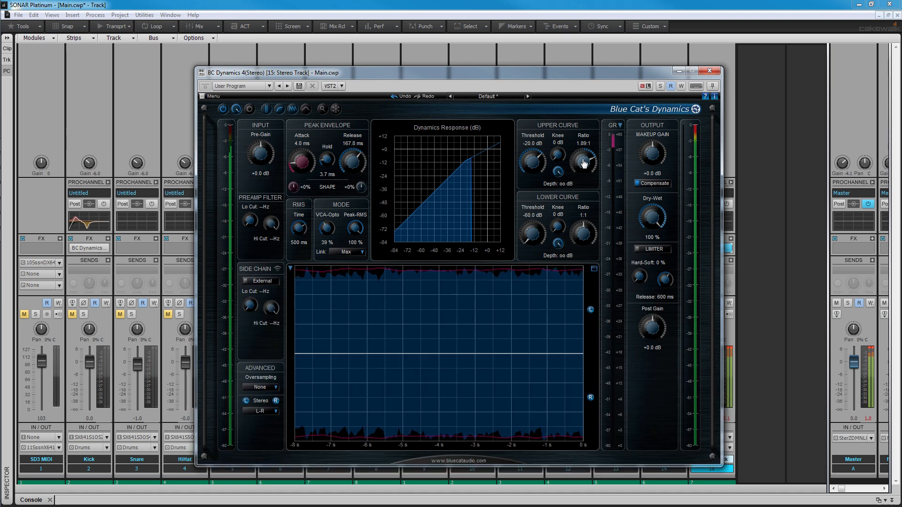
{"action": "left_click_drag", "start_coordinate": [584, 164], "coordinate": [583, 157]}
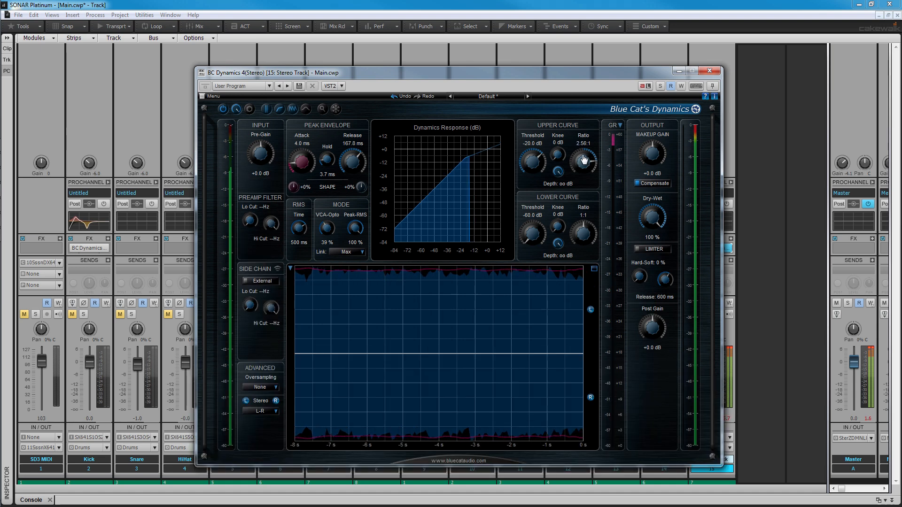
{"action": "left_click_drag", "start_coordinate": [526, 162], "coordinate": [527, 168]}
{"action": "mouse_move", "coordinate": [582, 162]}
{"action": "left_mouse_down"}
{"action": "mouse_move", "coordinate": [581, 199]}
{"action": "mouse_move", "coordinate": [581, 172]}
{"action": "left_mouse_up"}
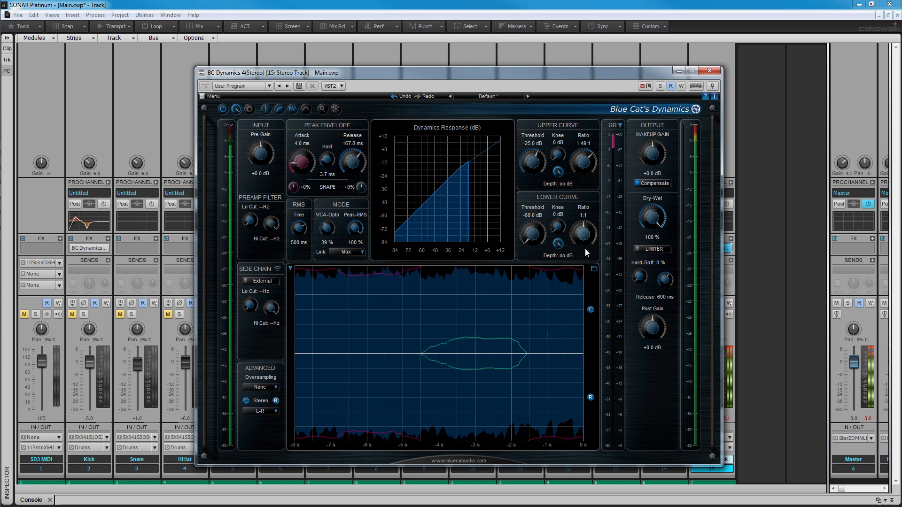
View the zoom range options of the envelope display and dismiss them
{"action": "left_click", "coordinate": [290, 268]}
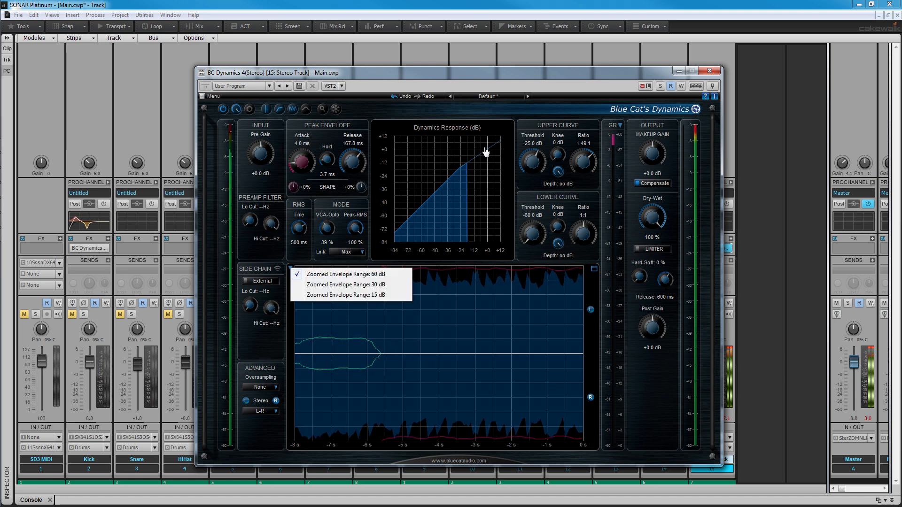
{"action": "left_click", "coordinate": [520, 84]}
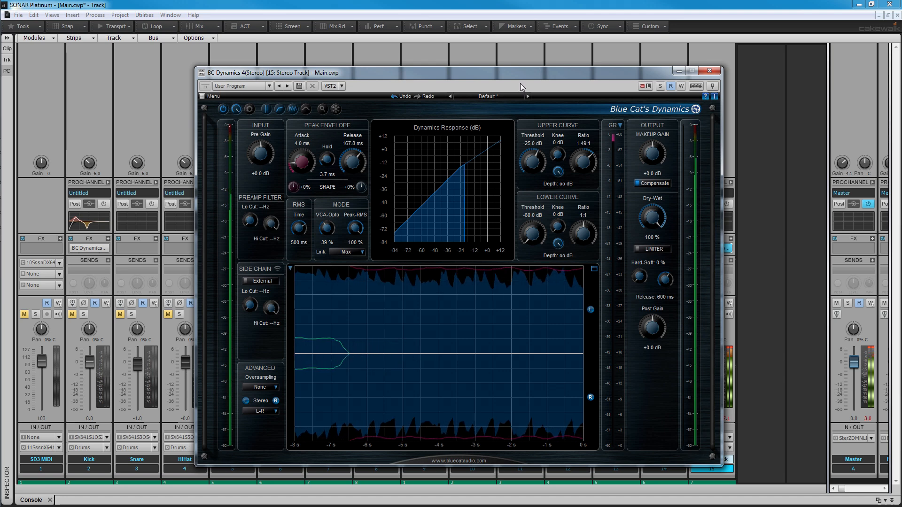
Show the gain reduction history display and view its zoomed range options without choosing one
{"action": "left_click", "coordinate": [305, 110]}
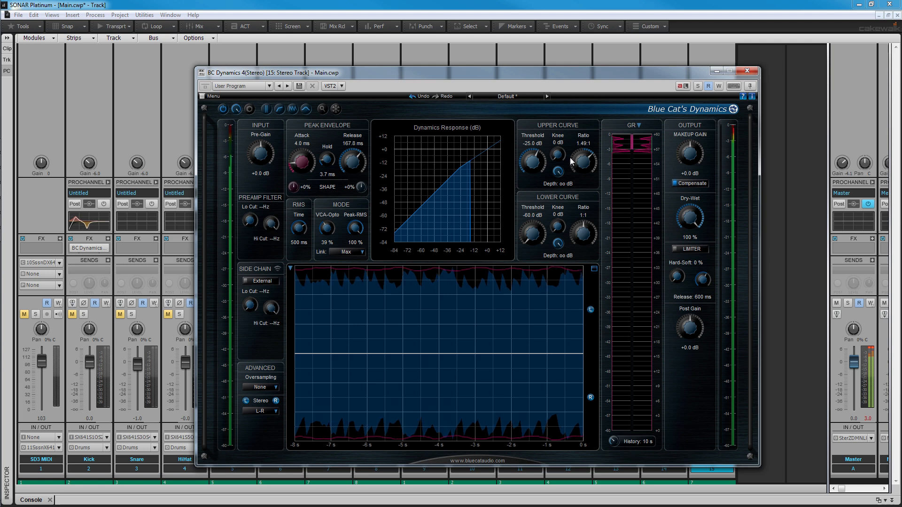
{"action": "left_click", "coordinate": [639, 125]}
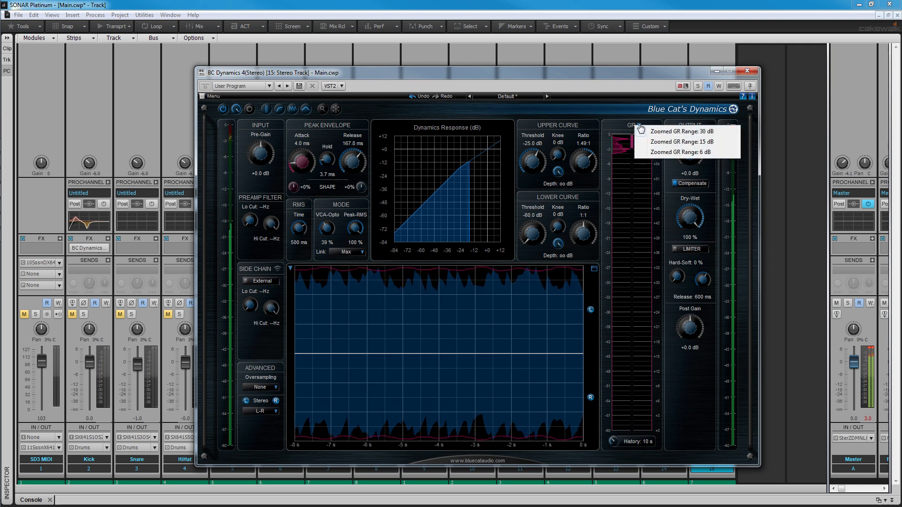
{"action": "left_click", "coordinate": [616, 84]}
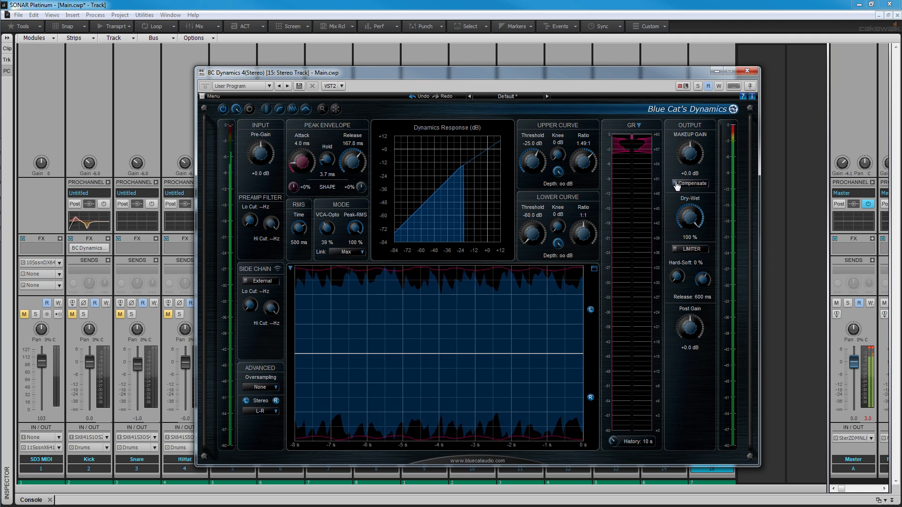
Try a makeup gain of +11.0 dB with Compensate off, and restore +0.0 dB with Compensate on
{"action": "scroll", "coordinate": [689, 159], "scroll_direction": "down", "scroll_amount": 12}
{"action": "scroll", "coordinate": [687, 158], "scroll_direction": "up", "scroll_amount": 20}
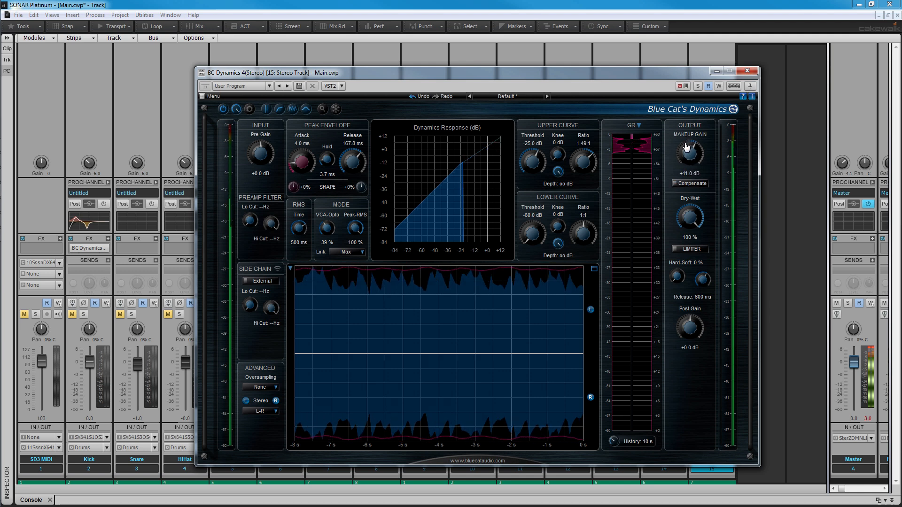
{"action": "left_click", "coordinate": [675, 184]}
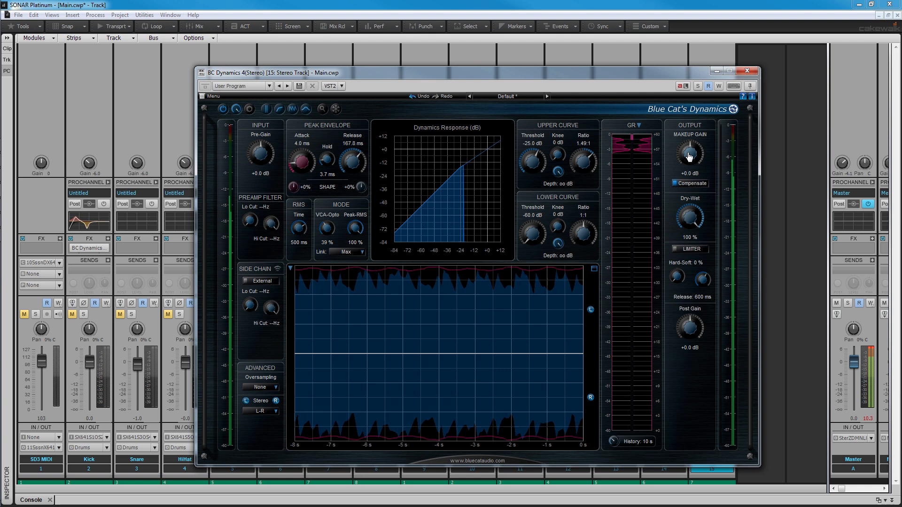
Set the dry-wet mix to 100% and enable the limiter with Hard-Soft at 44% and a 390 ms release
{"action": "left_click_drag", "start_coordinate": [687, 219], "coordinate": [686, 235]}
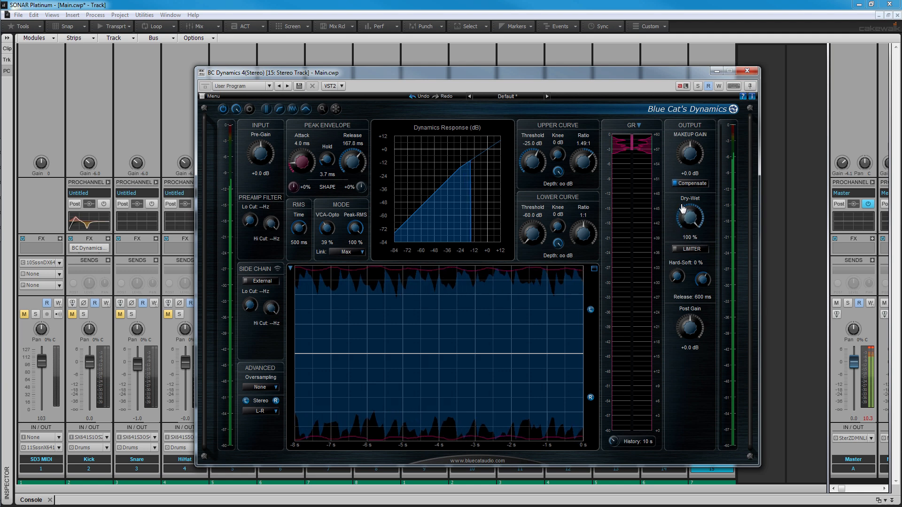
{"action": "left_click", "coordinate": [676, 250]}
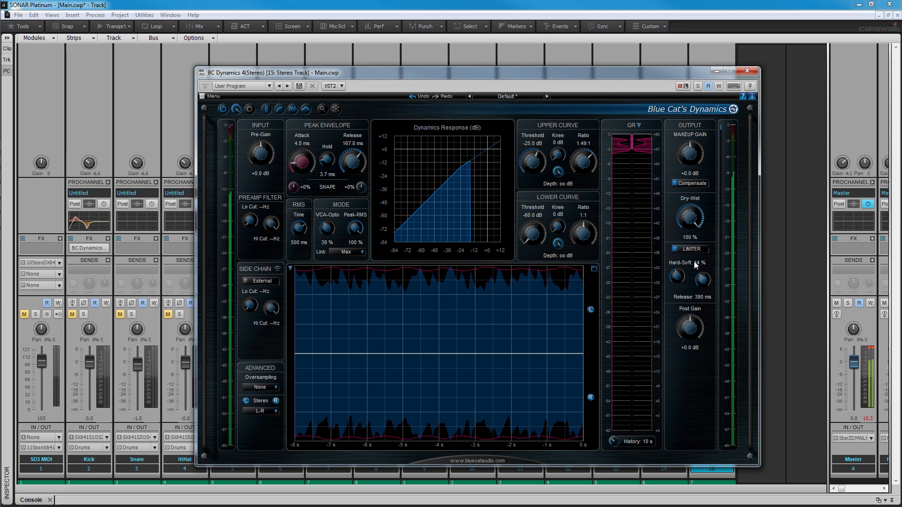
Load the Comp on Bass factory preset from the Comp category
{"action": "left_click", "coordinate": [507, 97]}
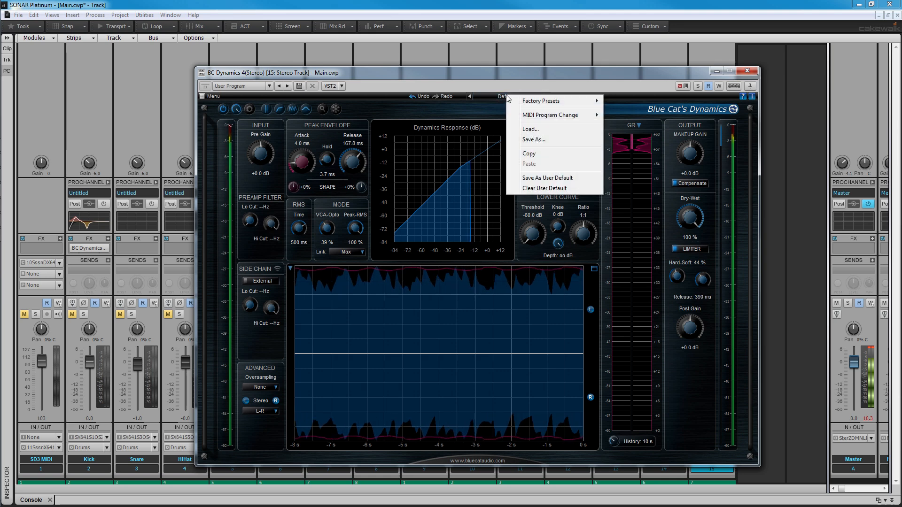
{"action": "mouse_move", "coordinate": [538, 107]}
{"action": "mouse_move", "coordinate": [629, 111]}
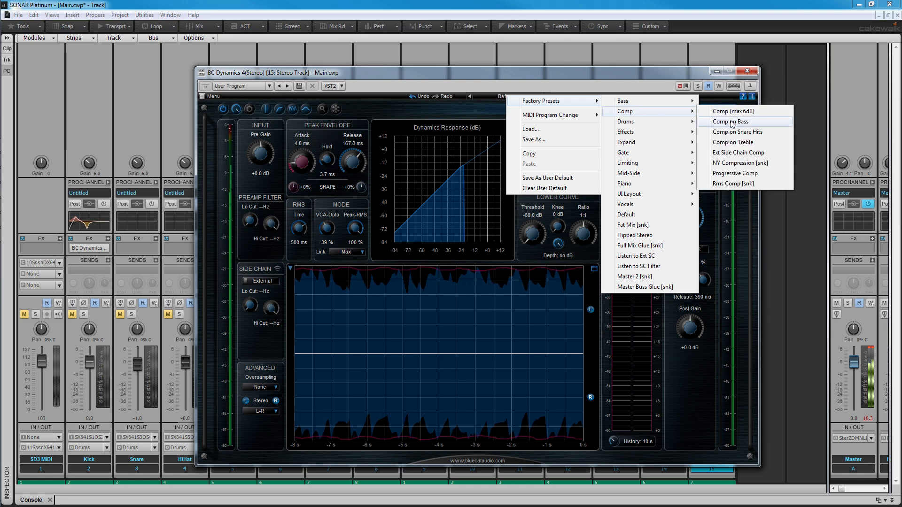
{"action": "left_click", "coordinate": [733, 121]}
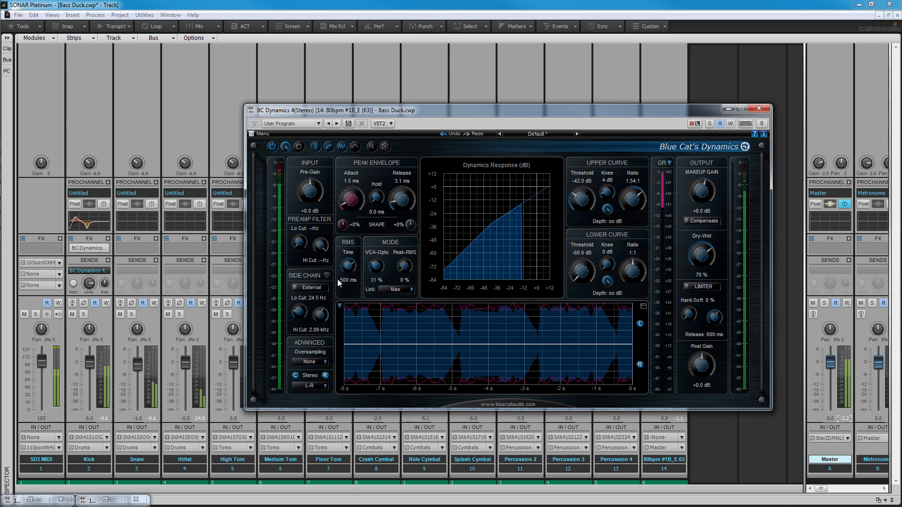
In the Bass Duck project, set the side chain filter to a 17.8 Hz low cut and a 3.07 kHz high cut
{"action": "left_click_drag", "start_coordinate": [301, 313], "coordinate": [321, 316]}
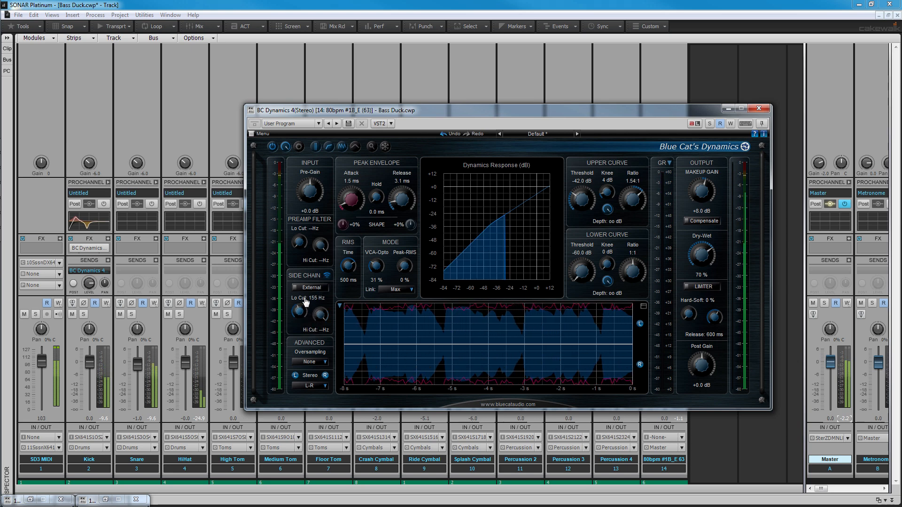
{"action": "left_click_drag", "start_coordinate": [302, 320], "coordinate": [304, 318]}
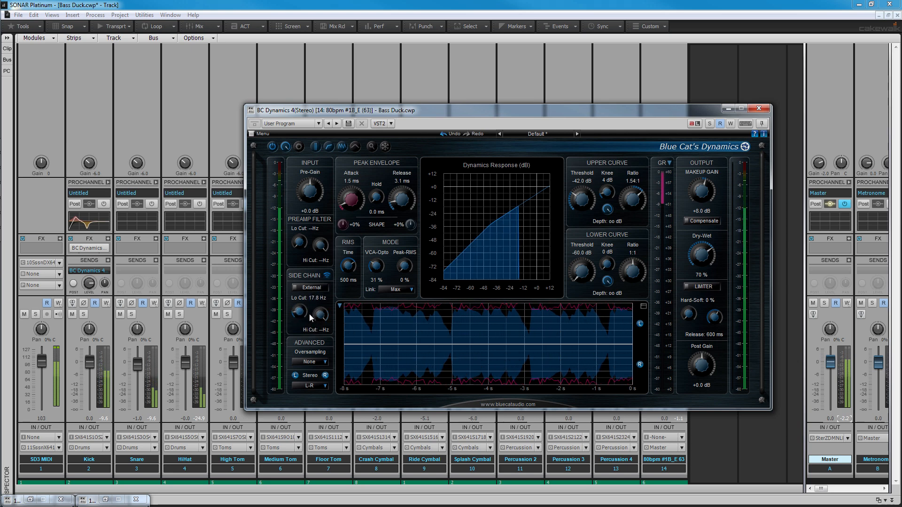
{"action": "left_click_drag", "start_coordinate": [319, 327], "coordinate": [320, 328]}
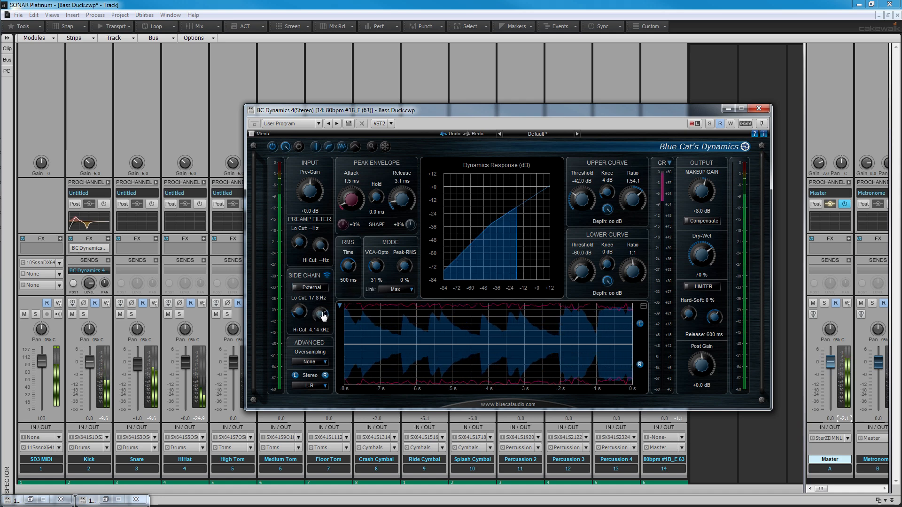
Set the upper curve to a -40 dB threshold and 1.41:1 ratio, and switch the side chain to External
{"action": "left_click_drag", "start_coordinate": [578, 204], "coordinate": [632, 196]}
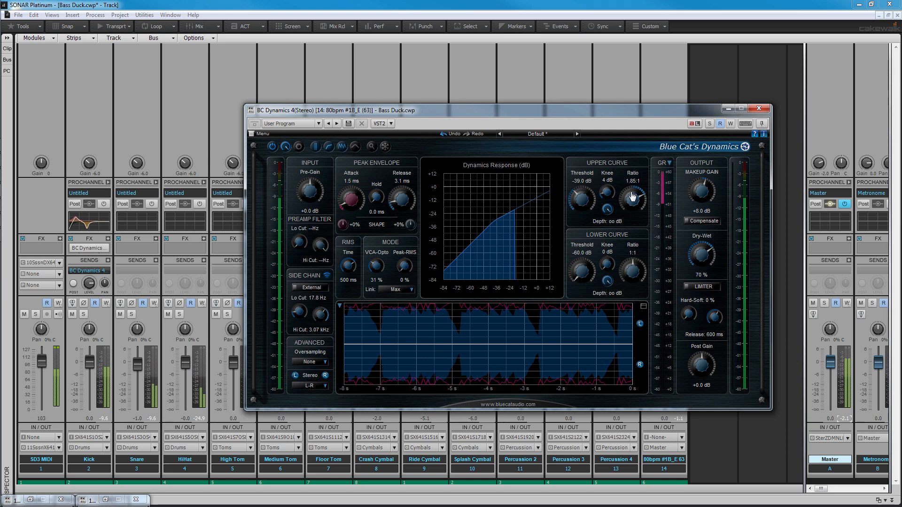
{"action": "left_click_drag", "start_coordinate": [632, 199], "coordinate": [632, 197]}
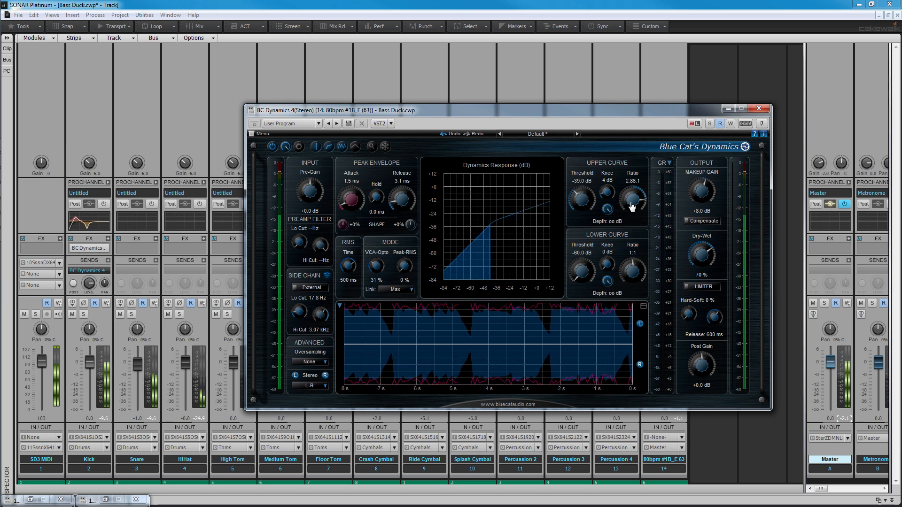
{"action": "left_click_drag", "start_coordinate": [632, 200], "coordinate": [632, 210]}
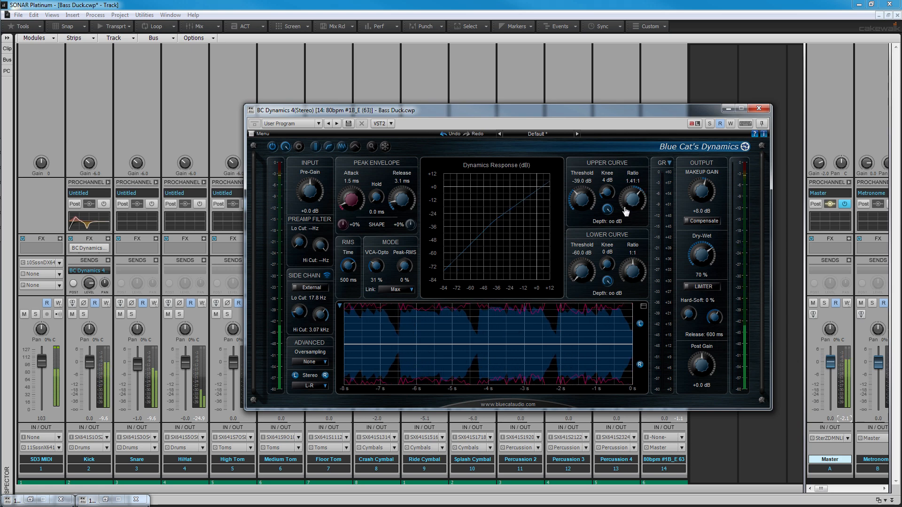
{"action": "left_click_drag", "start_coordinate": [577, 193], "coordinate": [583, 204]}
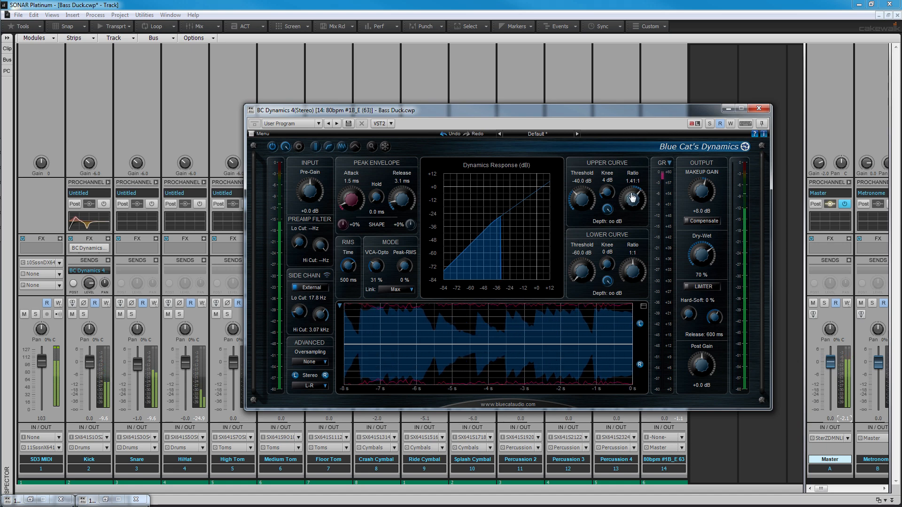
{"action": "mouse_move", "coordinate": [632, 198]}
{"action": "left_mouse_down"}
{"action": "mouse_move", "coordinate": [633, 206]}
{"action": "mouse_move", "coordinate": [632, 199]}
{"action": "left_mouse_up"}
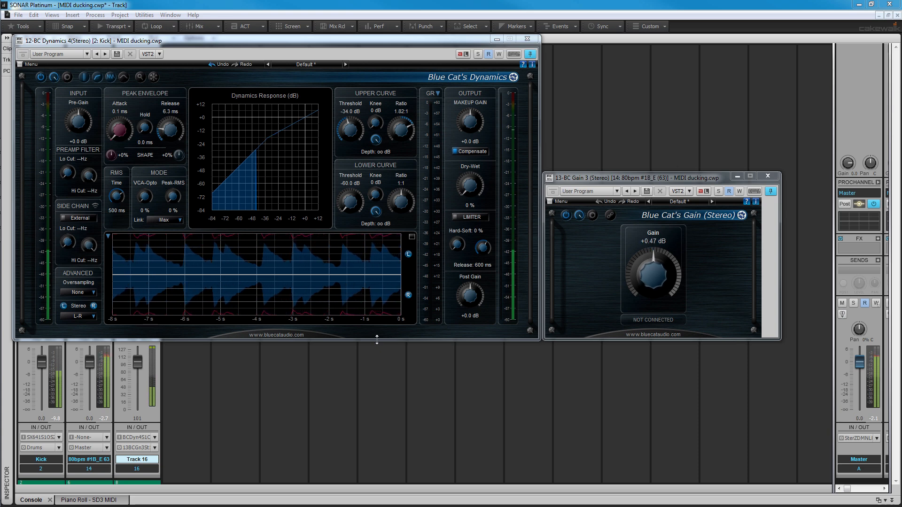
Reopen the Kick track's Dynamics plug-in and review the MIDI control output assignments in its global settings
{"action": "left_click", "coordinate": [498, 40]}
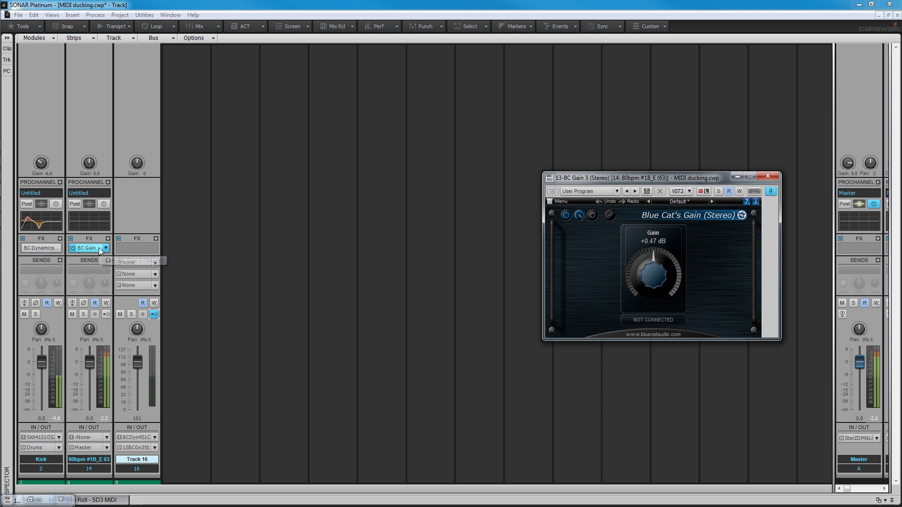
{"action": "double_click", "coordinate": [43, 250]}
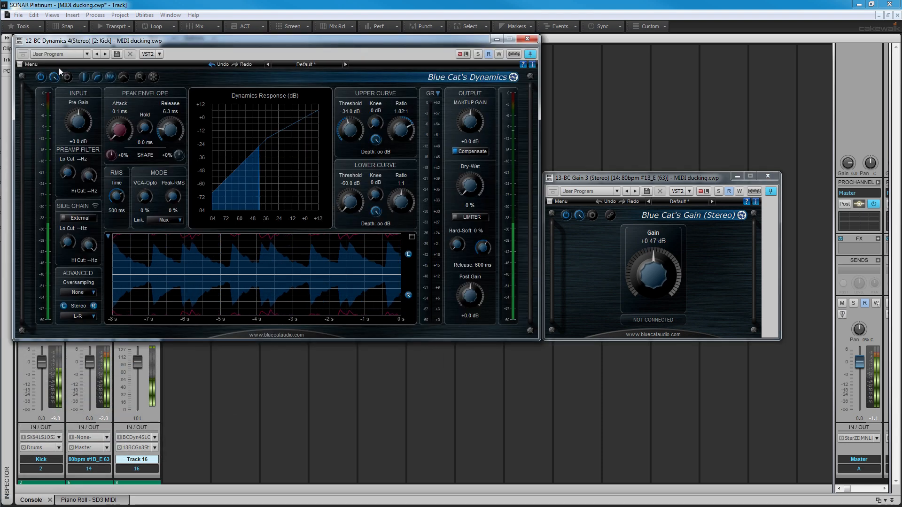
{"action": "left_click", "coordinate": [28, 65]}
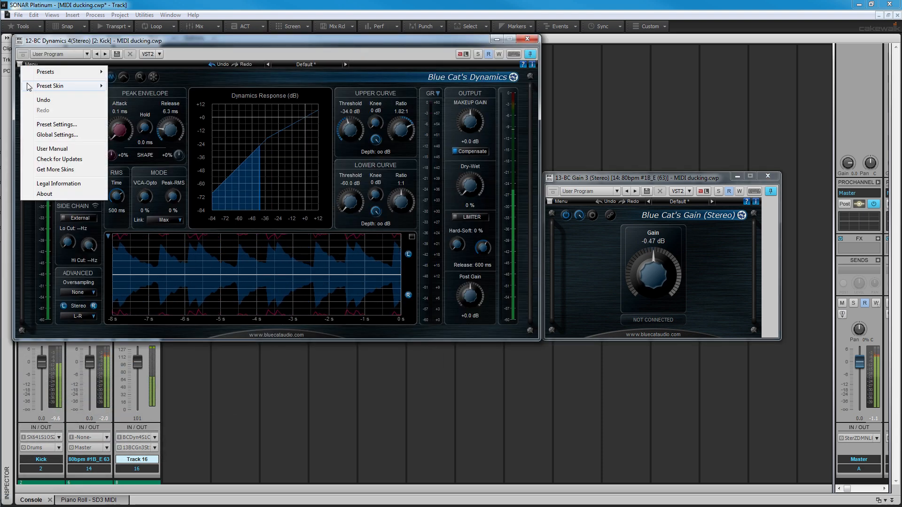
{"action": "left_click", "coordinate": [66, 135]}
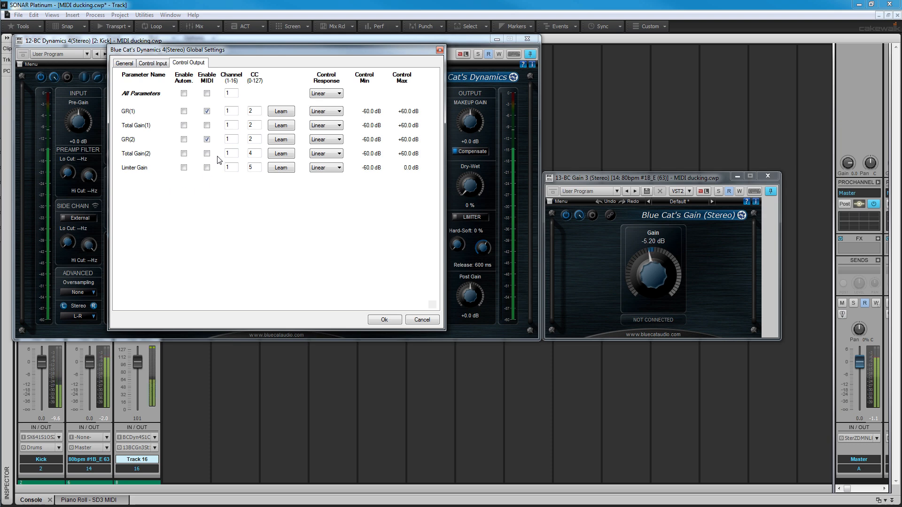
{"action": "left_click", "coordinate": [384, 319]}
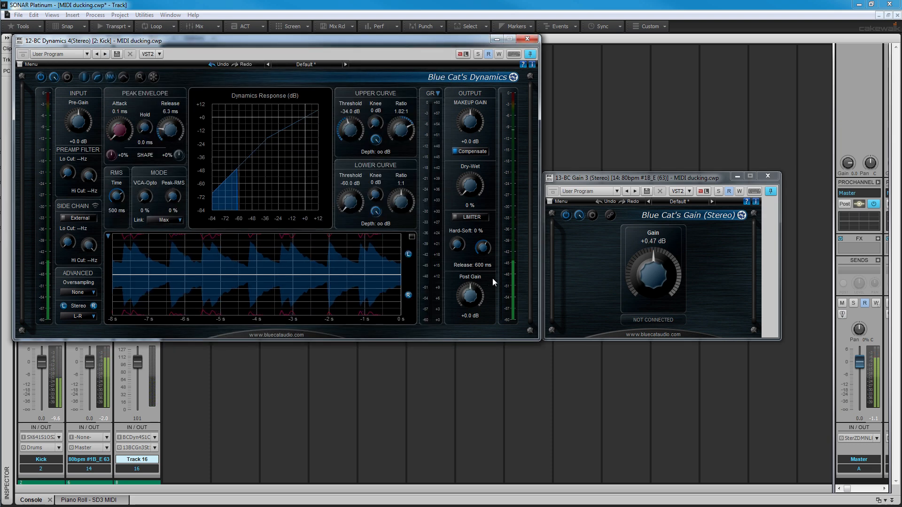
Review the MIDI control input assignments in the global settings of the bass track's Gain plug-in
{"action": "left_click", "coordinate": [560, 202]}
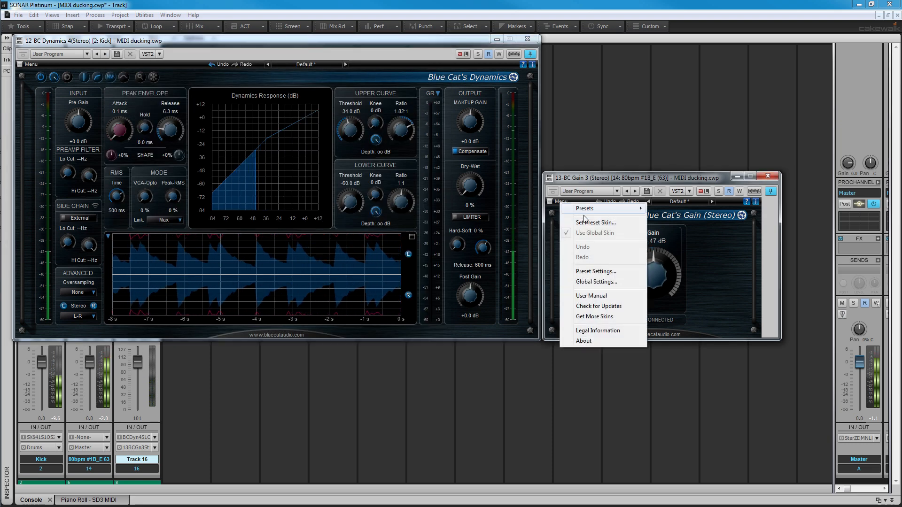
{"action": "left_click", "coordinate": [601, 284]}
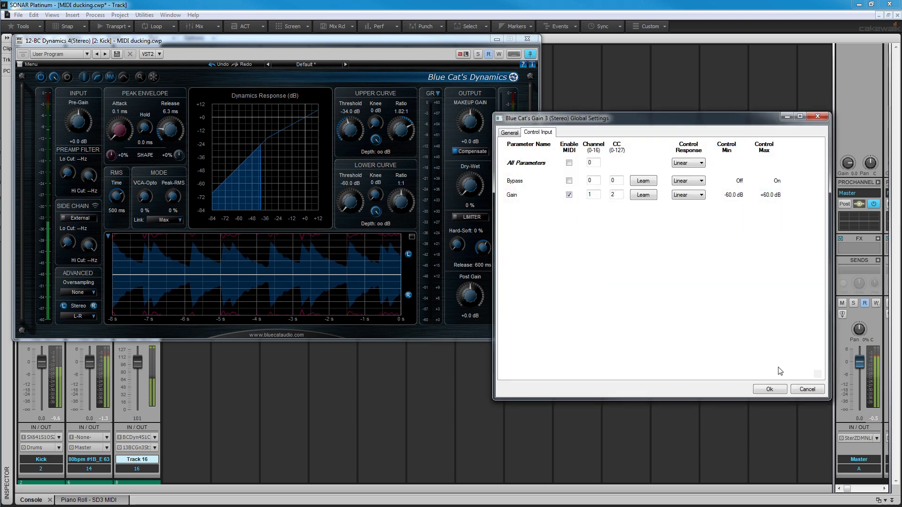
{"action": "left_click", "coordinate": [778, 388]}
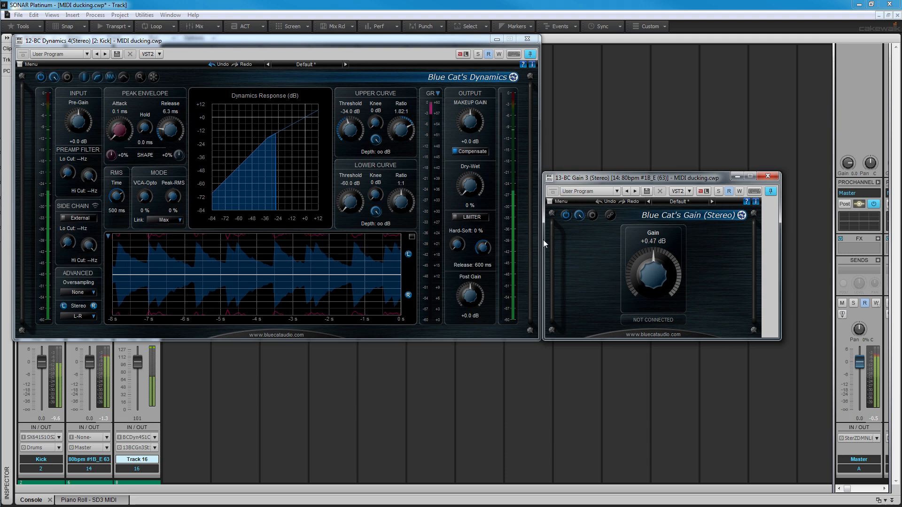